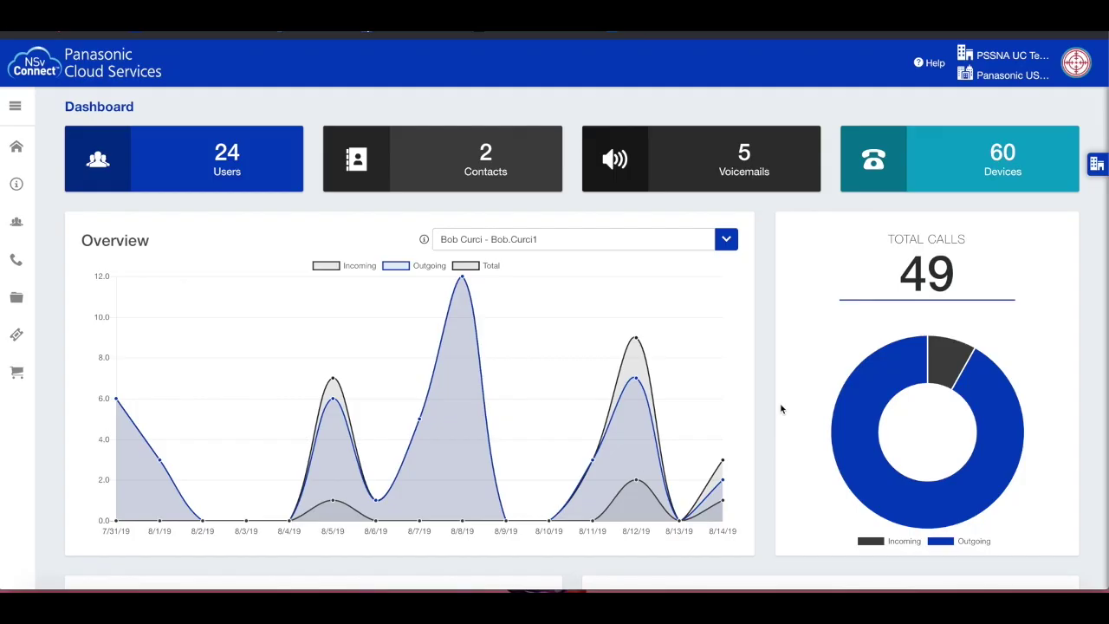
# Step: Open the Parks list from Phone > Callflows to show Bob's Call Park and Dynamic Park
pyautogui.click(16, 263)
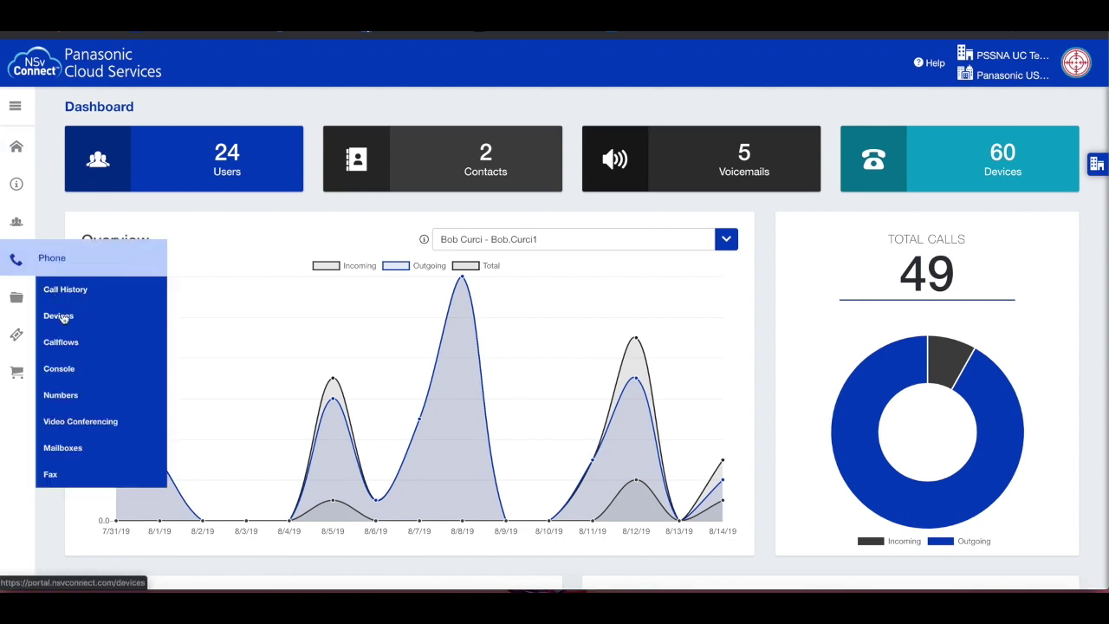
pyautogui.click(62, 343)
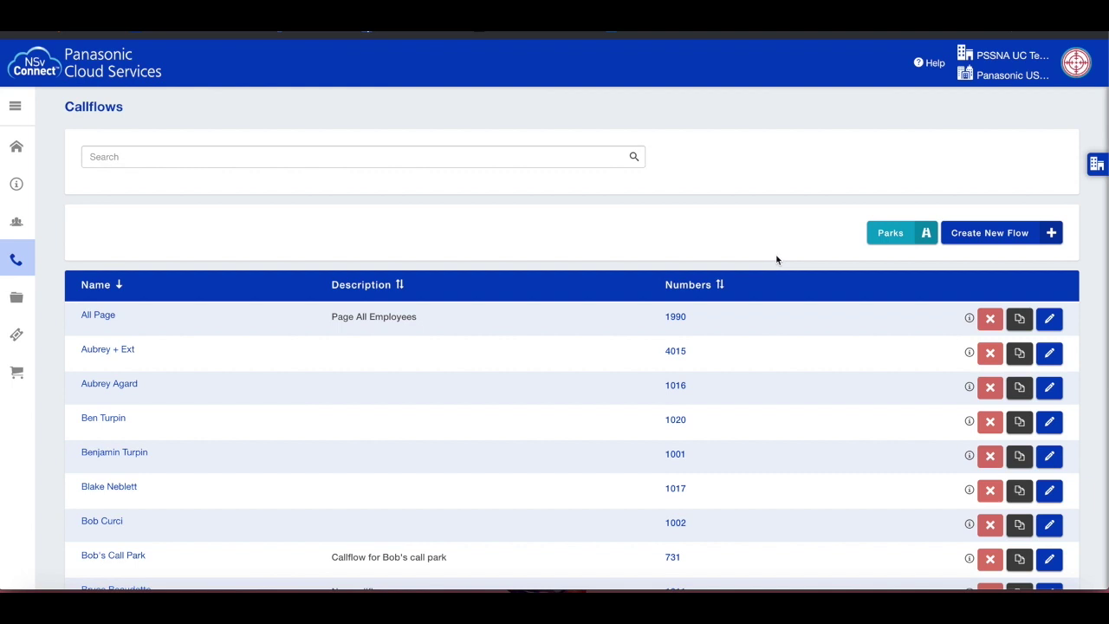
pyautogui.click(901, 232)
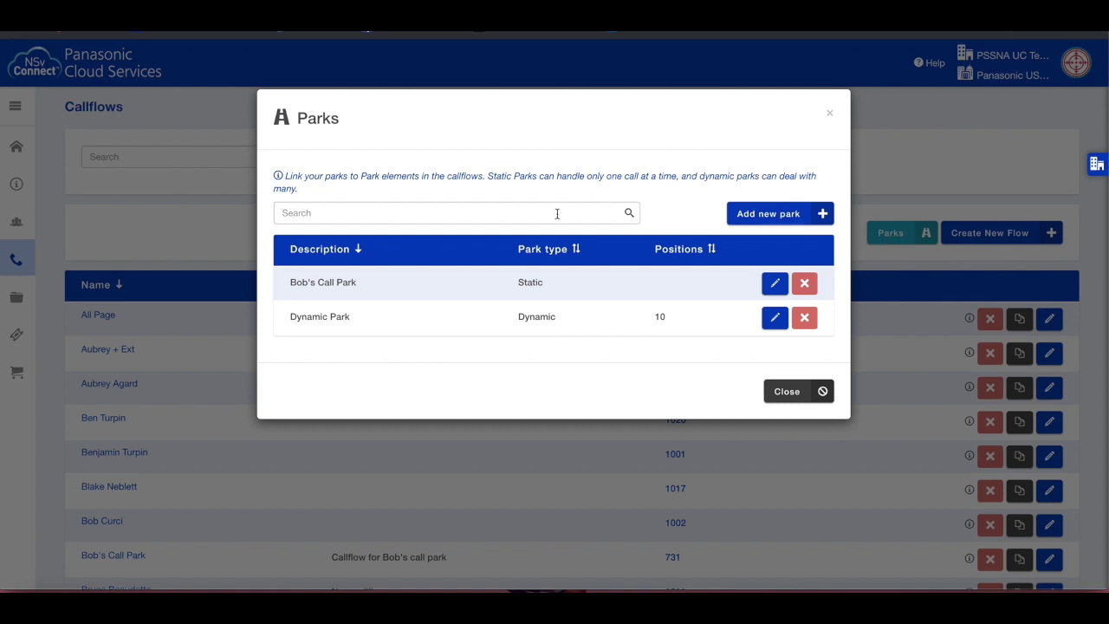
# Step: Add a static park with the description 'Office Static Park'
pyautogui.click(785, 215)
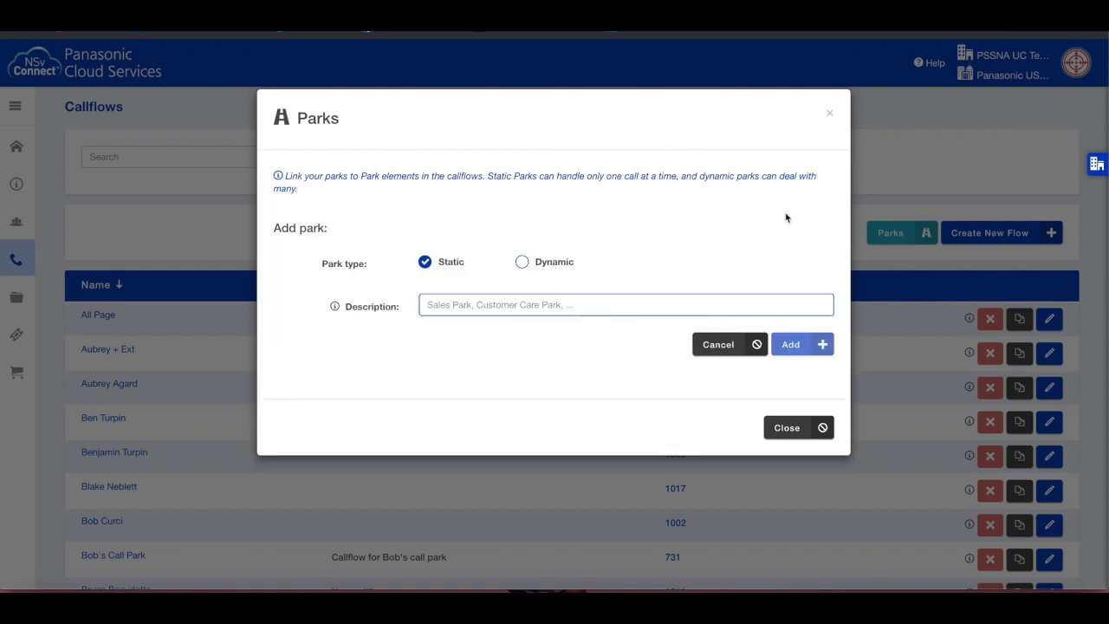
pyautogui.click(447, 304)
pyautogui.write('Office Stat')
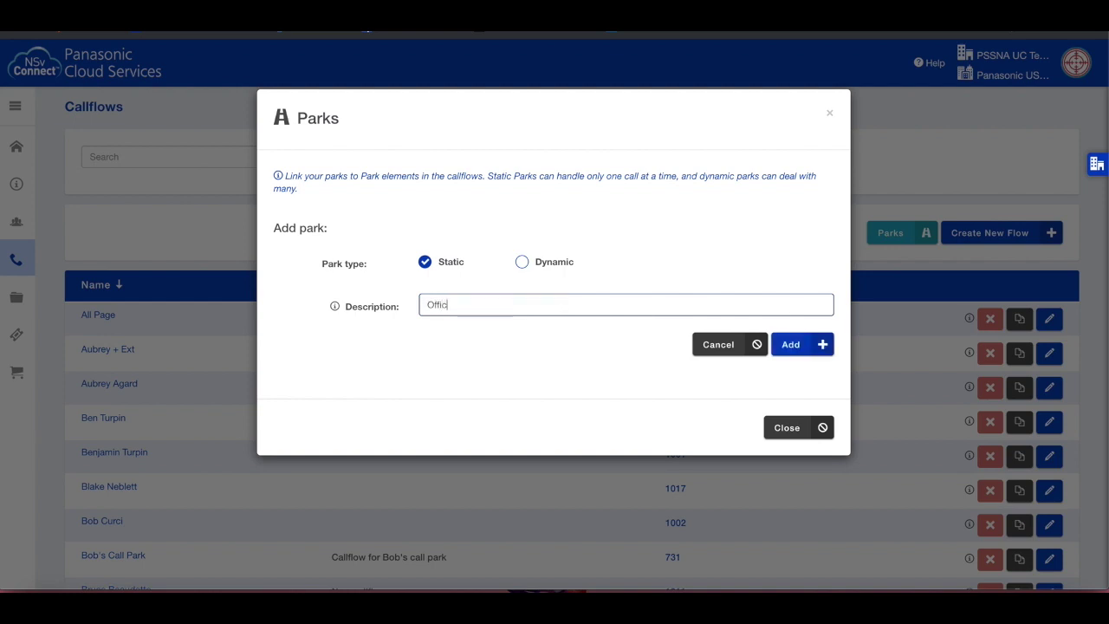
pyautogui.write('ic Park')
pyautogui.click(802, 346)
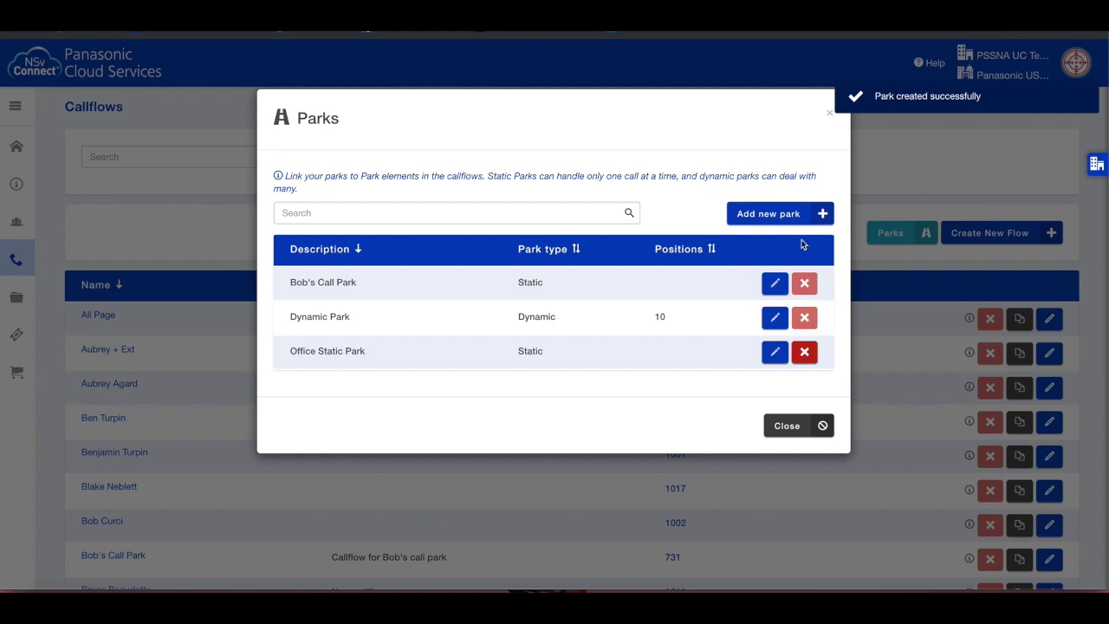
# Step: Add dynamic park 'Office Static Park 2' with lot range 3, then close the Parks list
pyautogui.click(768, 213)
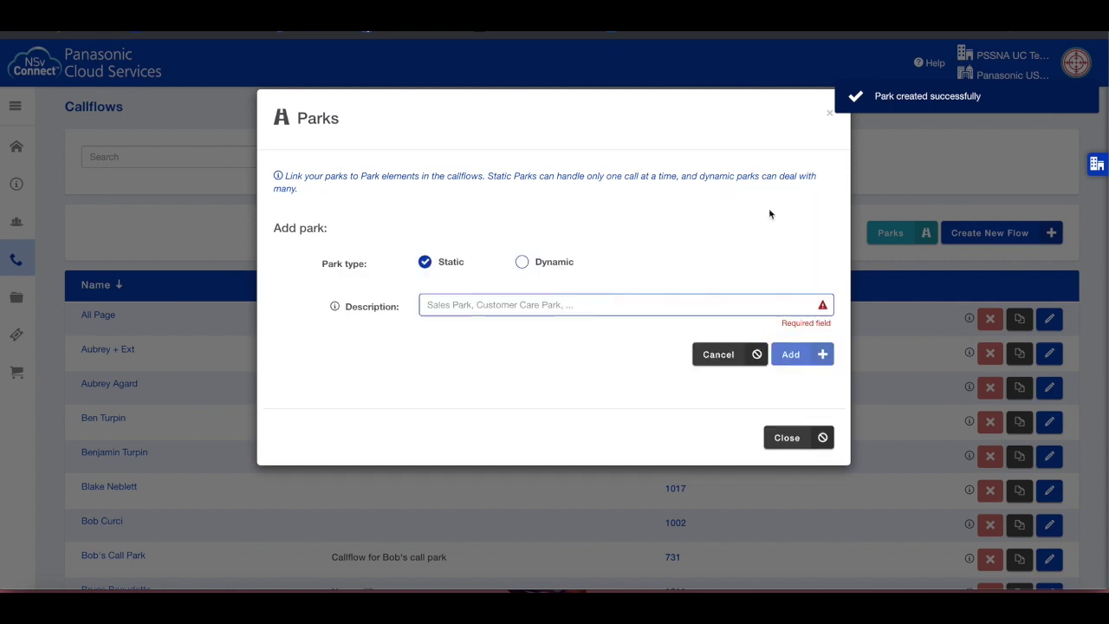
pyautogui.click(523, 262)
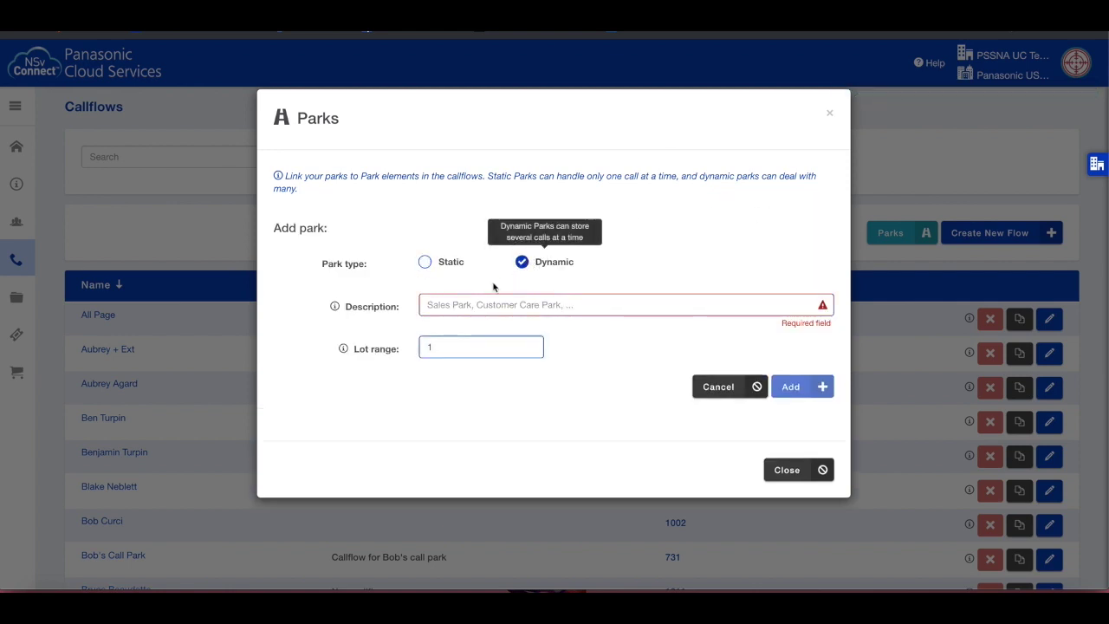
pyautogui.click(476, 304)
pyautogui.write('Off')
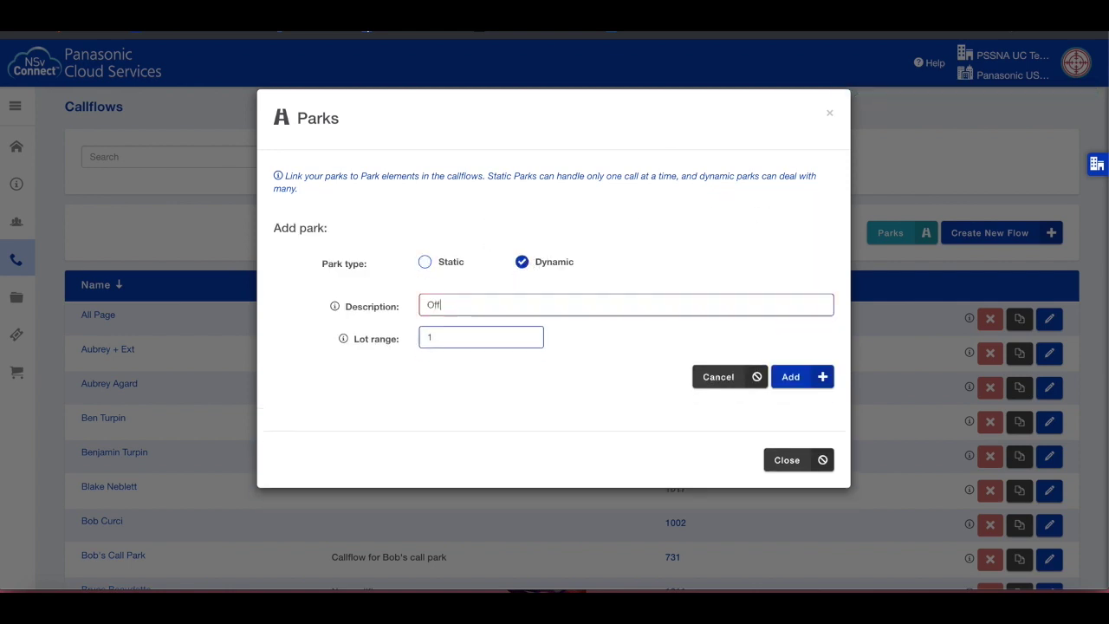
pyautogui.write('ice Static ')
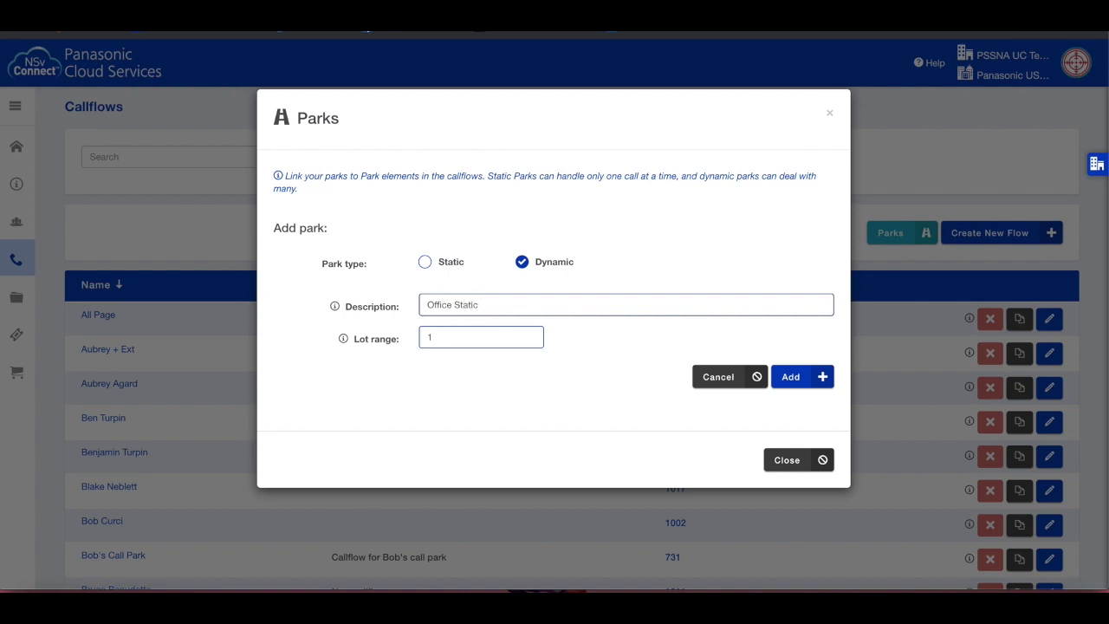
pyautogui.write('Park')
pyautogui.doubleClick(442, 339)
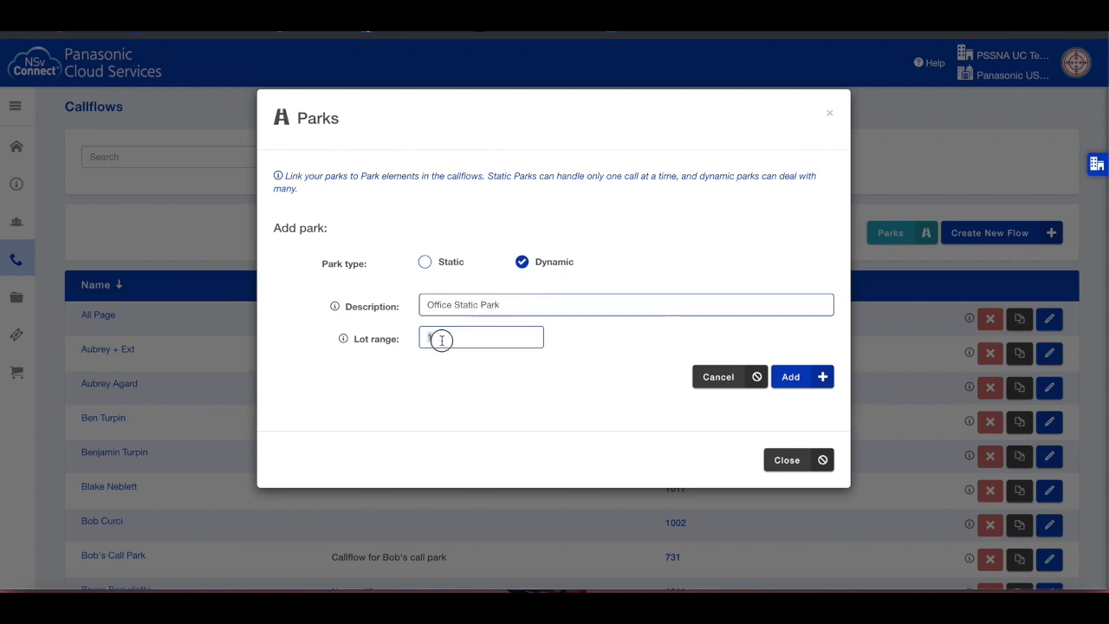
pyautogui.write('3')
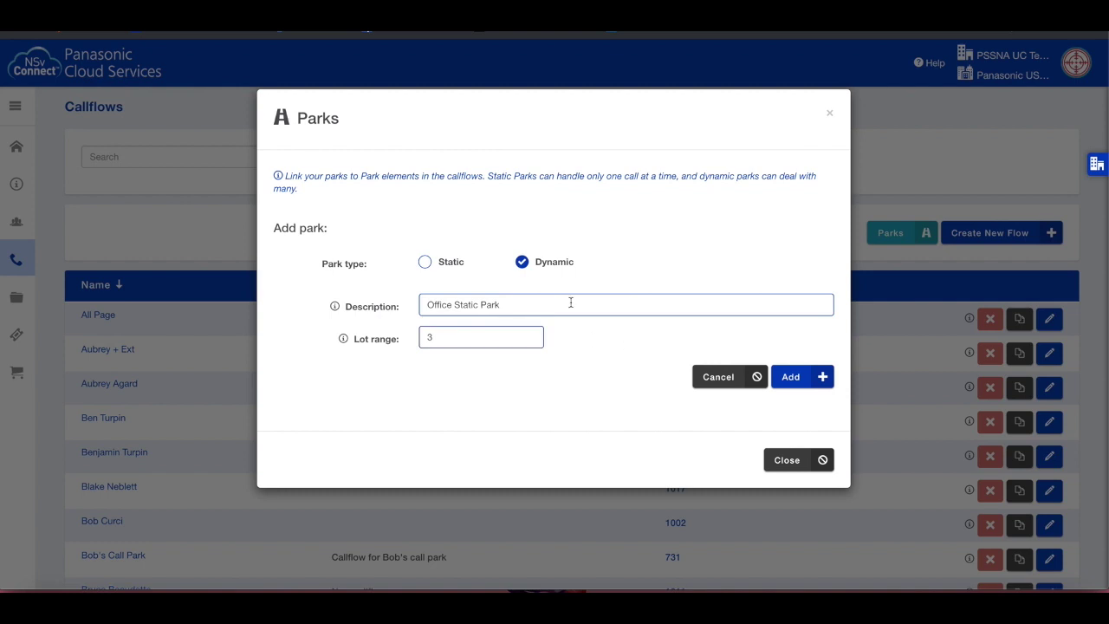
pyautogui.click(524, 305)
pyautogui.write('2')
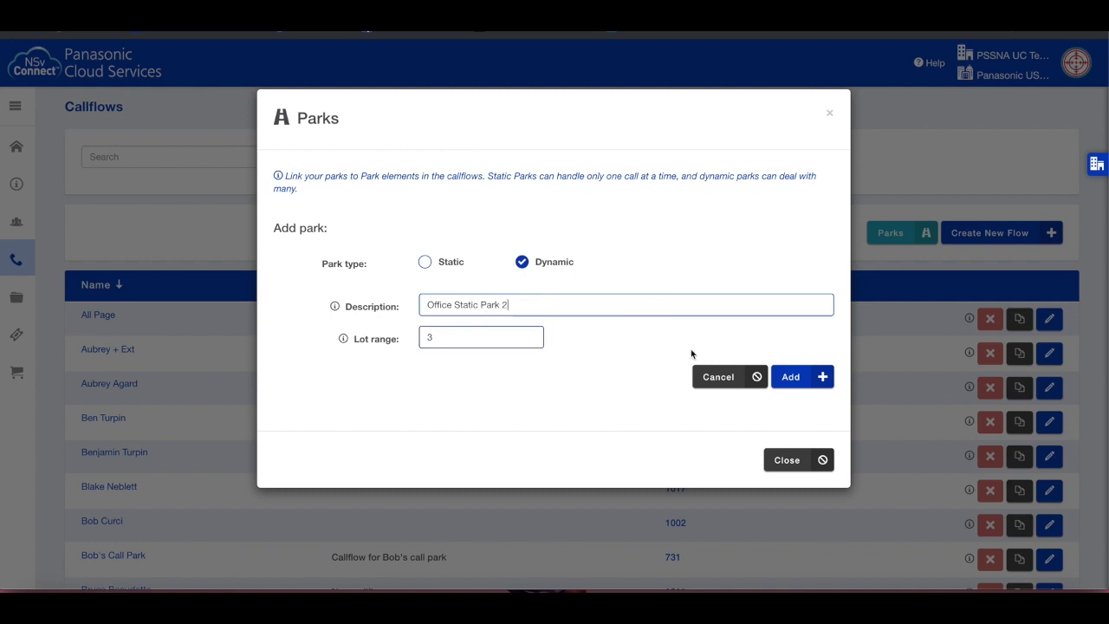
pyautogui.click(794, 378)
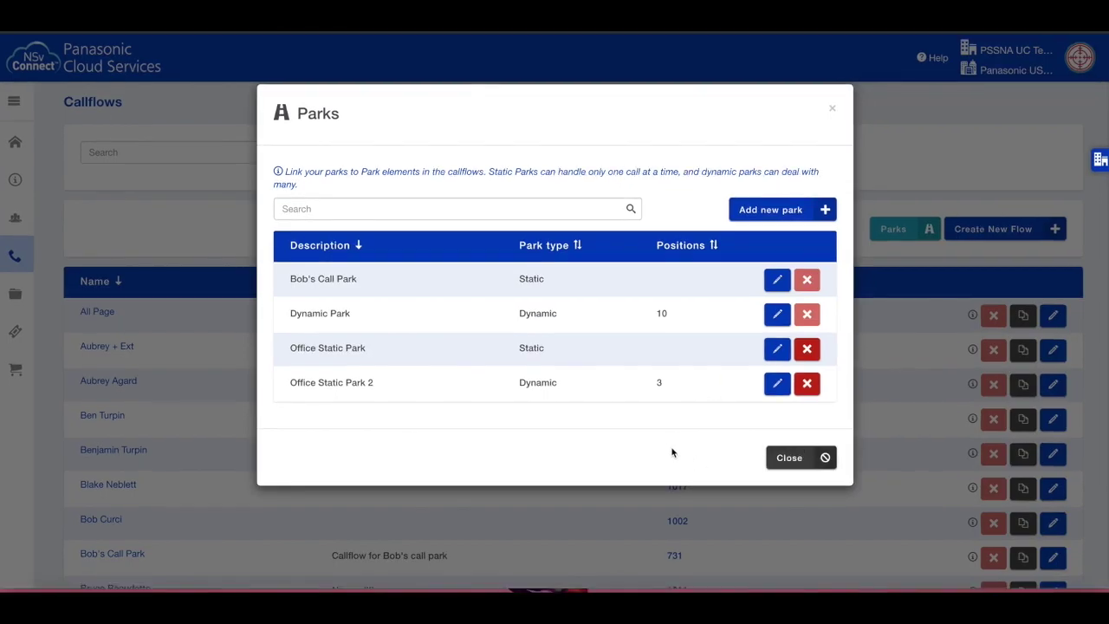
pyautogui.click(790, 458)
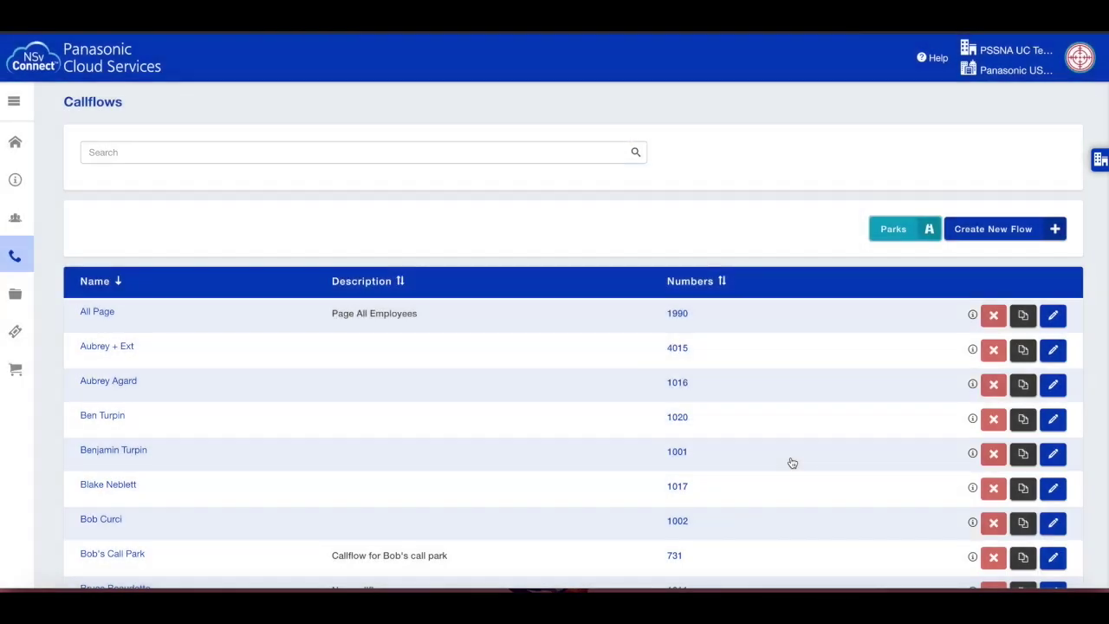
# Step: Start a new callflow and place a Park element on its canvas
pyautogui.click(987, 234)
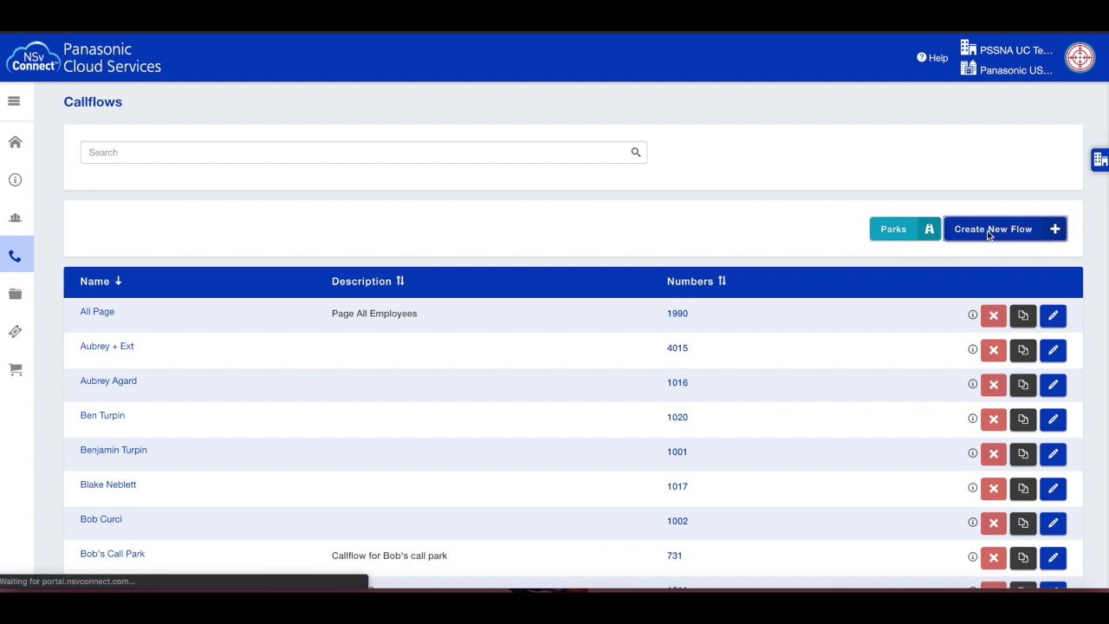
pyautogui.scroll(-1, 927, 502)
pyautogui.moveTo(963, 570)
pyautogui.mouseDown()
pyautogui.moveTo(570, 468)
pyautogui.moveTo(458, 421)
pyautogui.mouseUp()
pyautogui.click(497, 378)
# Step: Set the Park element to static park Office Static Park, Position 1
pyautogui.click(554, 376)
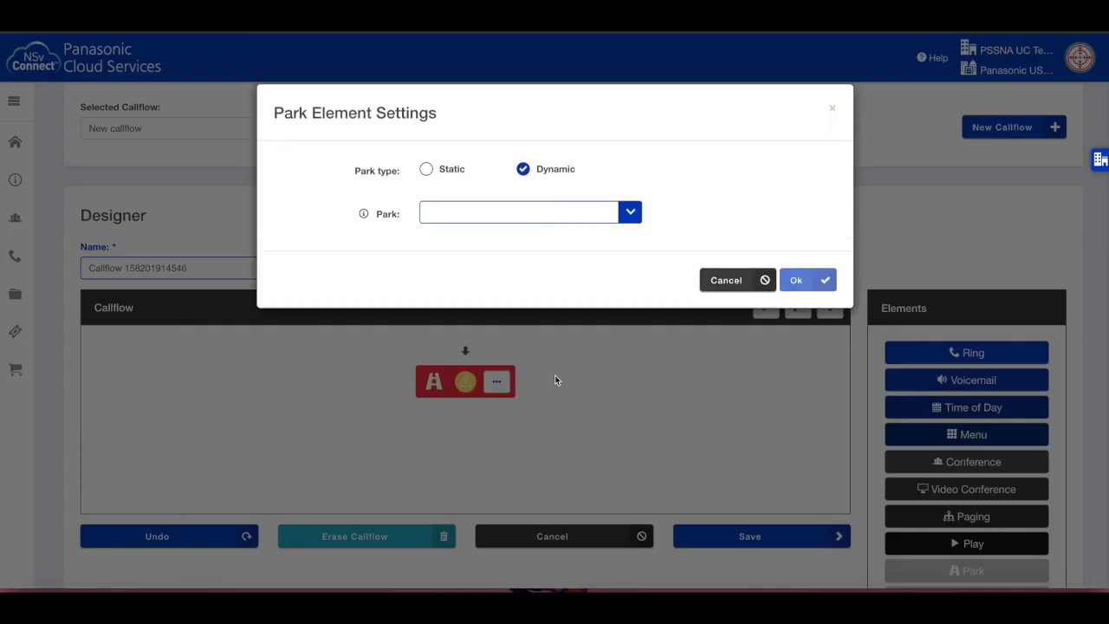
pyautogui.click(425, 169)
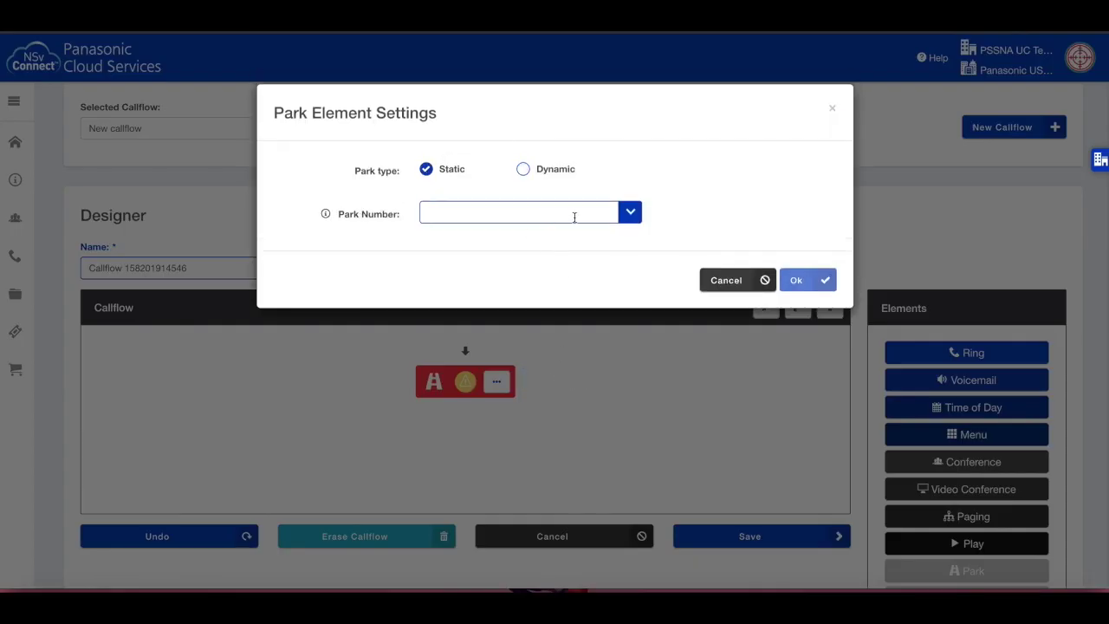
pyautogui.click(628, 222)
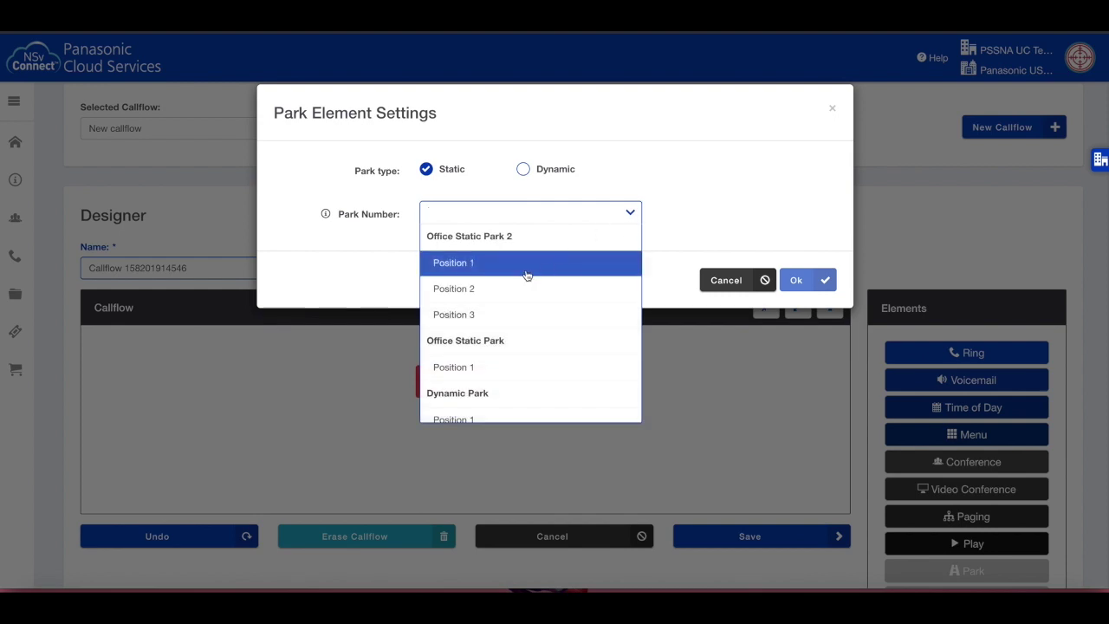
pyautogui.click(509, 369)
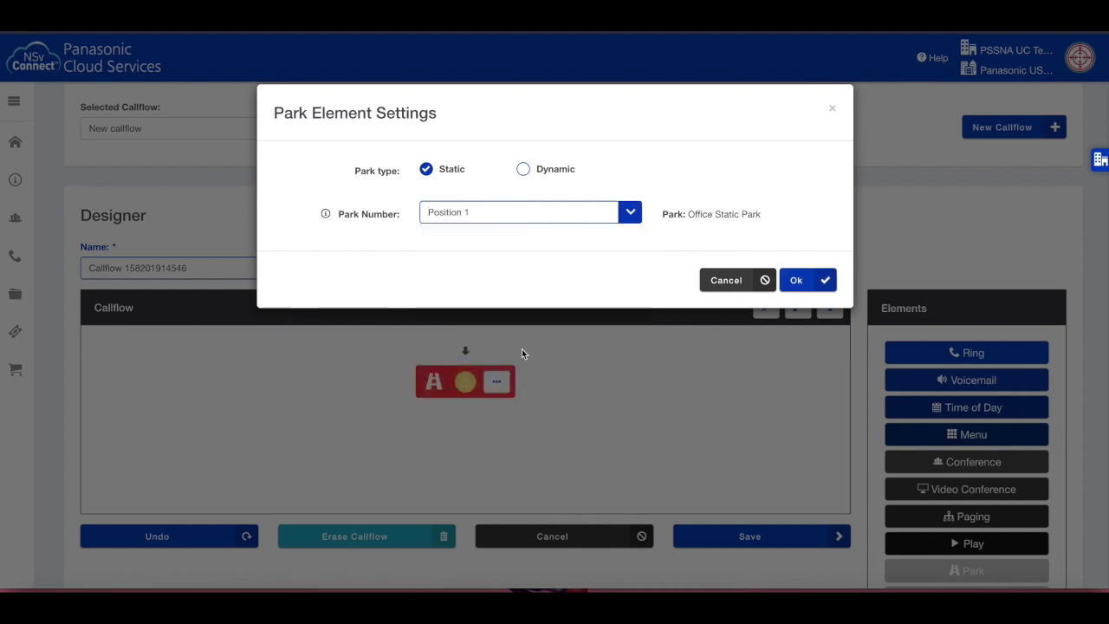
pyautogui.click(801, 280)
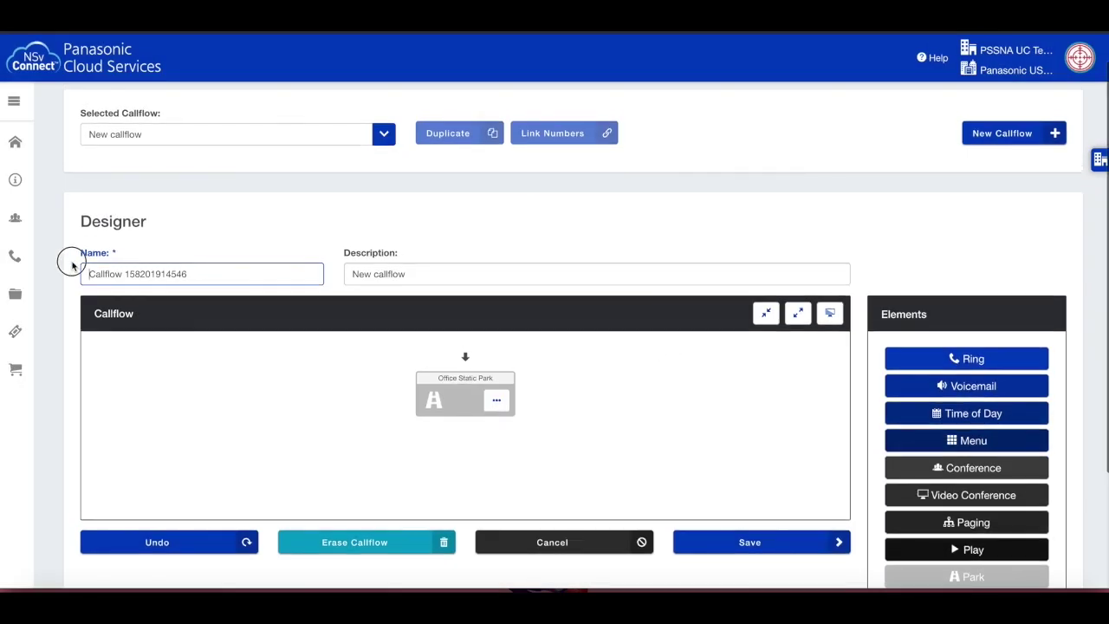
# Step: Rename the callflow 'Park Flow' with description 'Office Park' and save it
pyautogui.click(161, 269)
pyautogui.moveTo(187, 271); pyautogui.dragTo(72, 274)
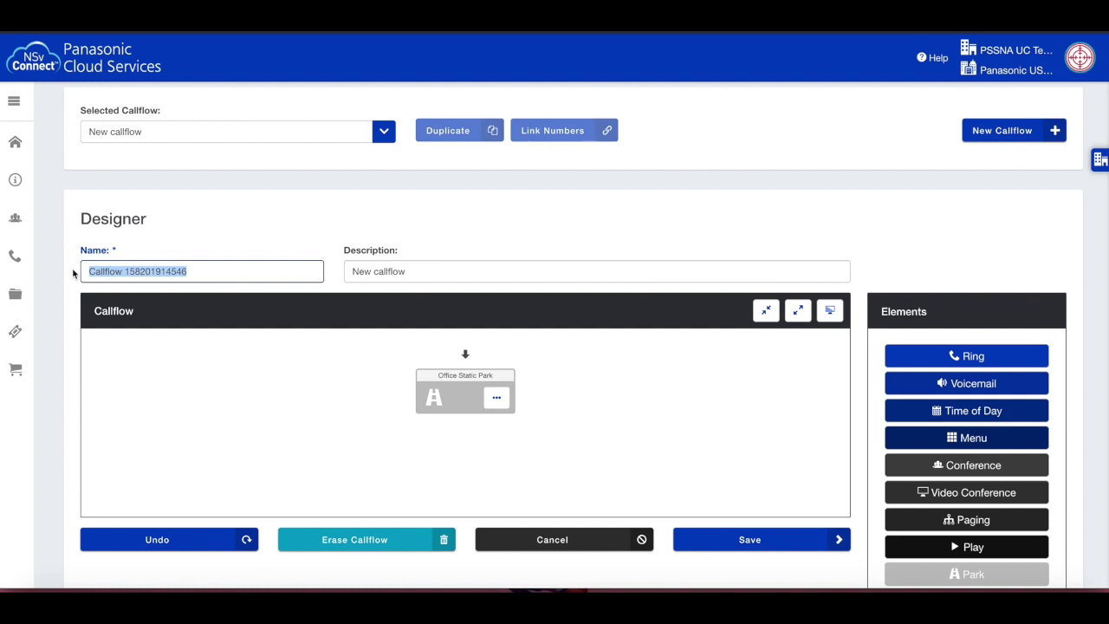
pyautogui.write('Park Flow')
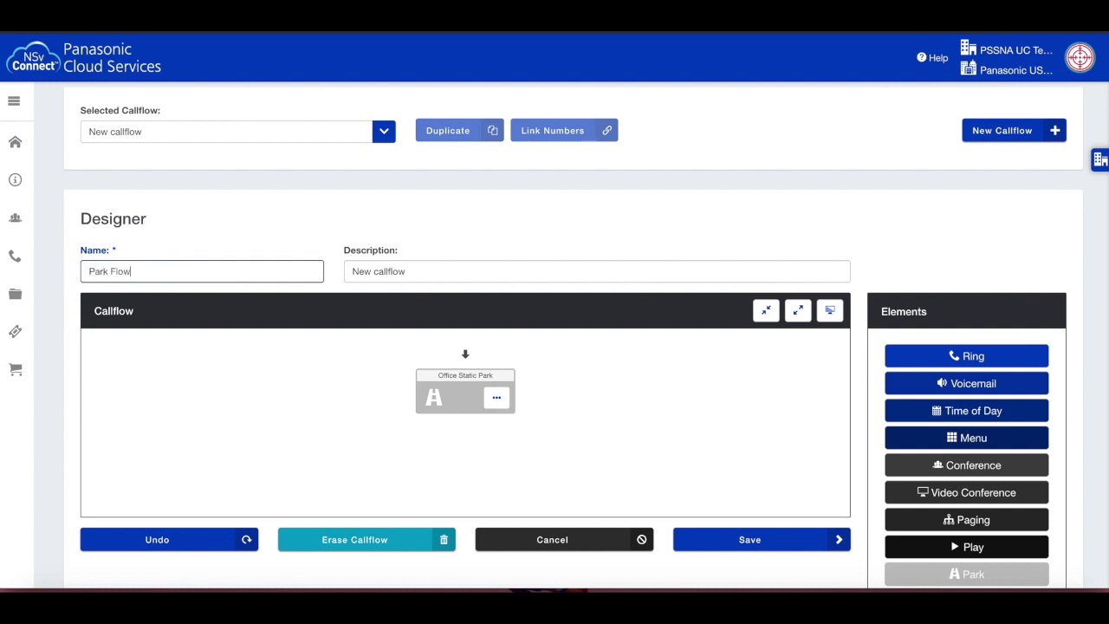
pyautogui.press('Tab')
pyautogui.write('Office ')
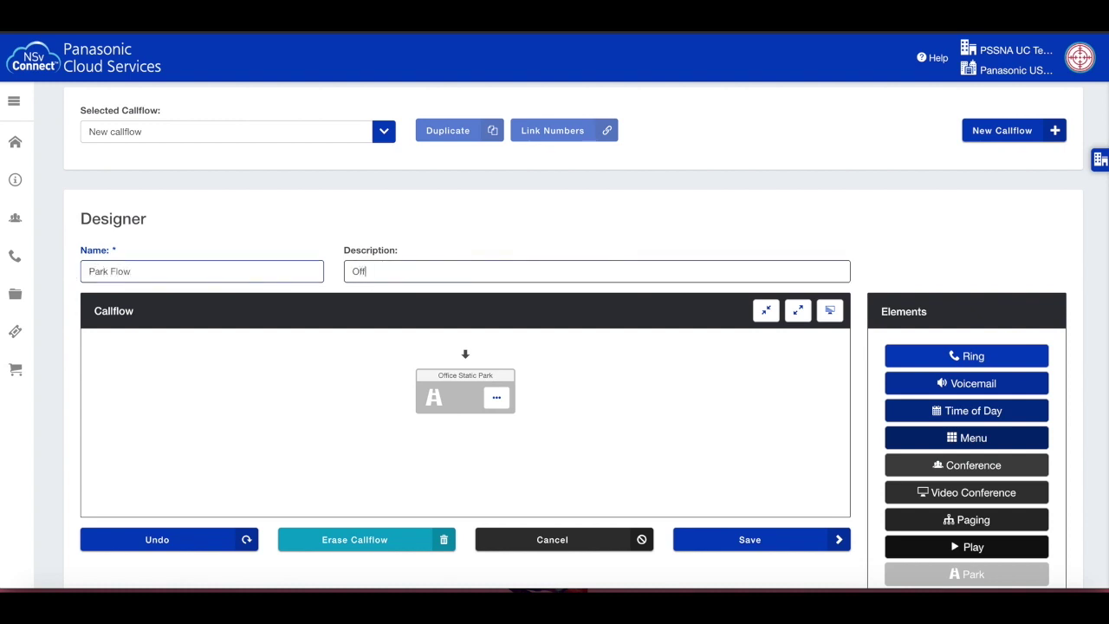
pyautogui.write('Park')
pyautogui.click(756, 539)
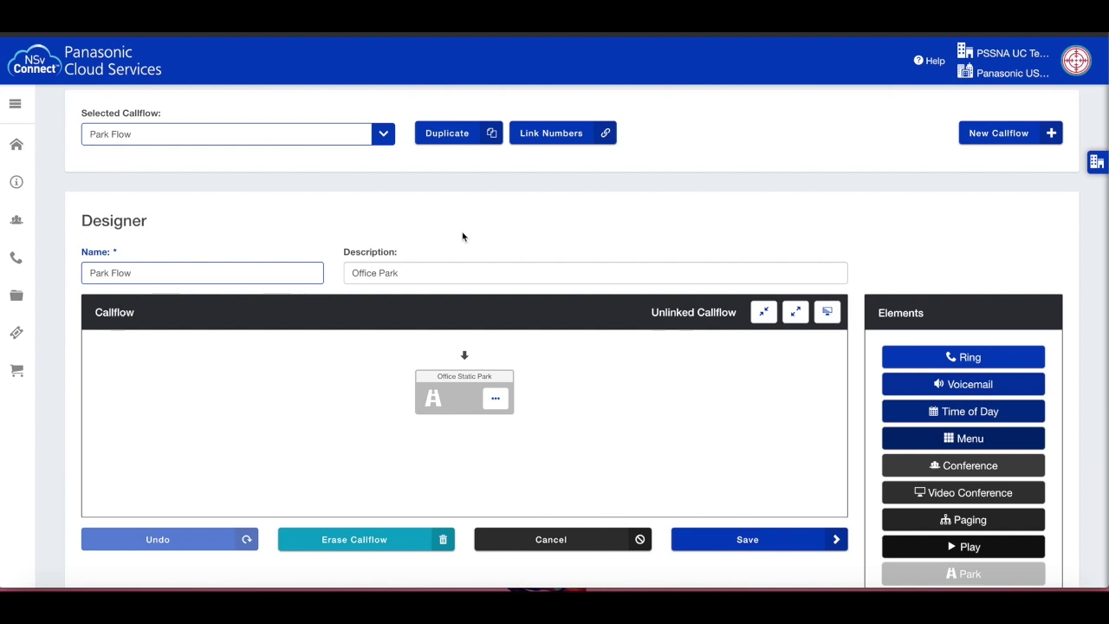
pyautogui.click(16, 257)
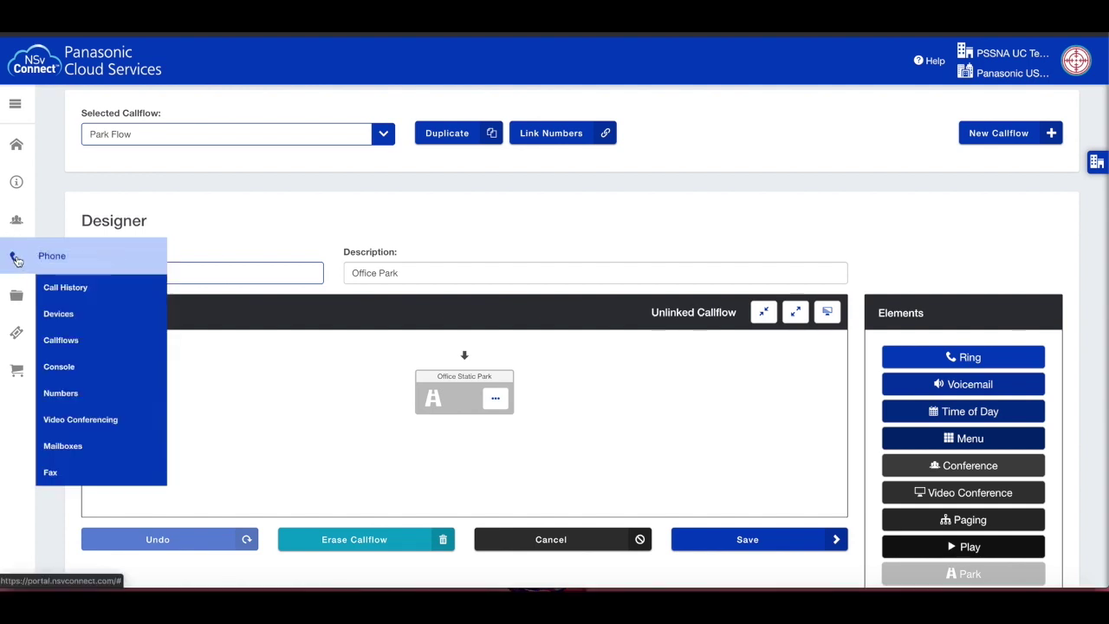
# Step: Find number 1991 on the Numbers page and assign it the Park Flow callflow
pyautogui.click(75, 392)
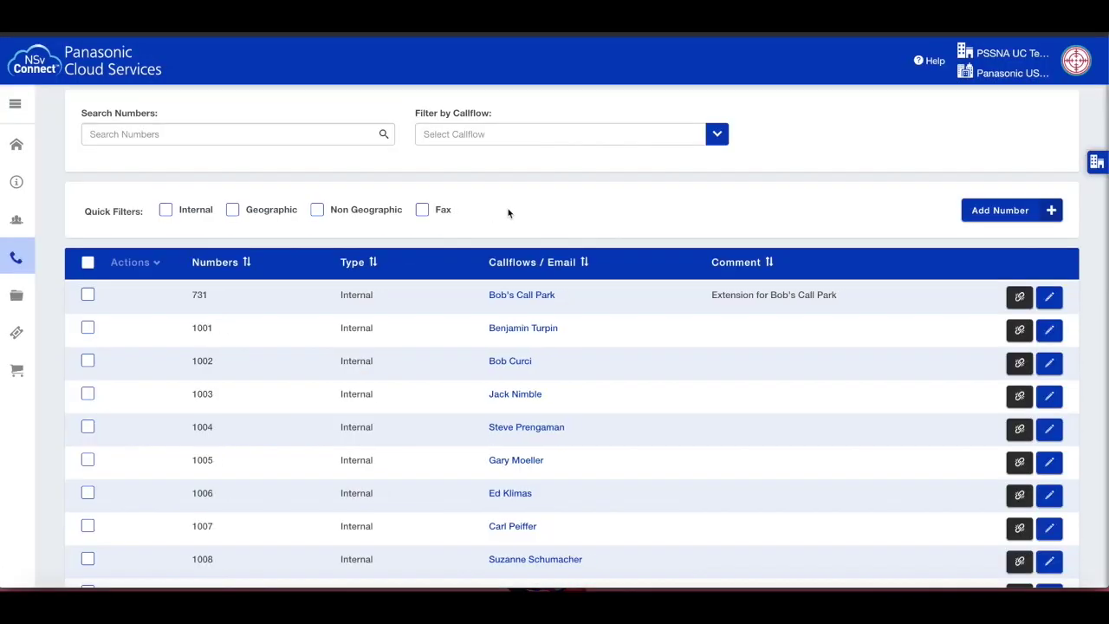
pyautogui.click(257, 125)
pyautogui.write('1991')
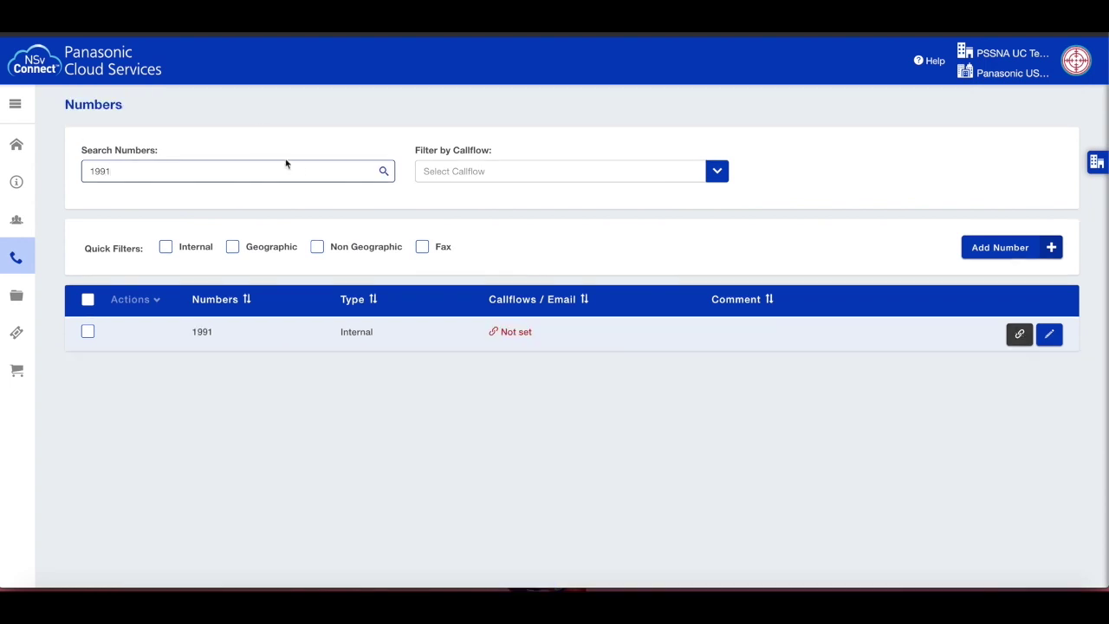
pyautogui.click(518, 333)
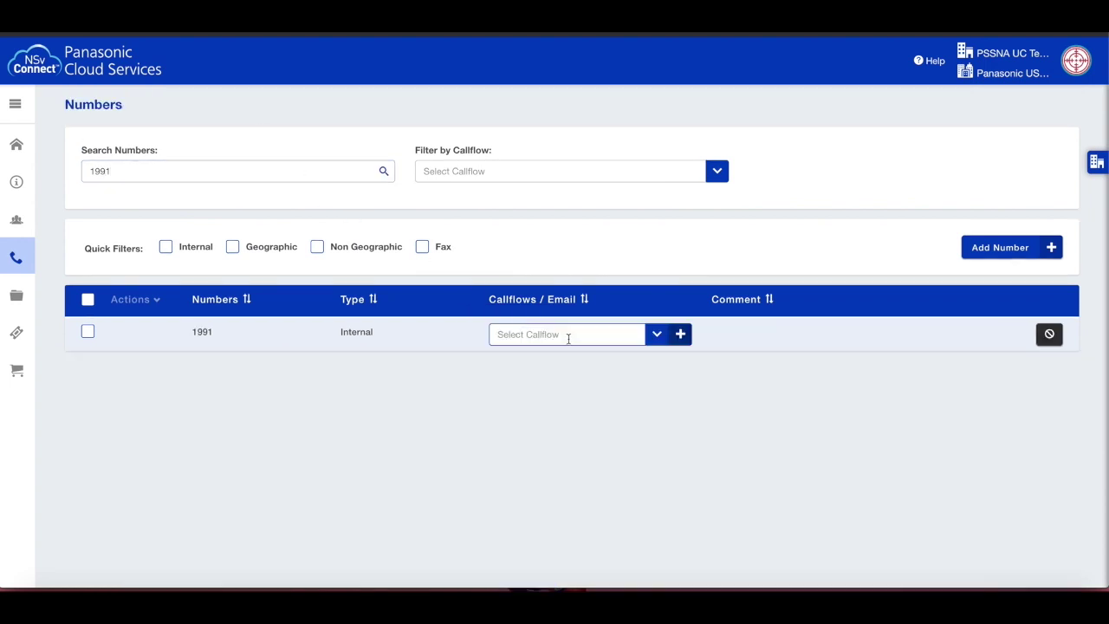
pyautogui.click(664, 338)
pyautogui.scroll(-5, 562, 390)
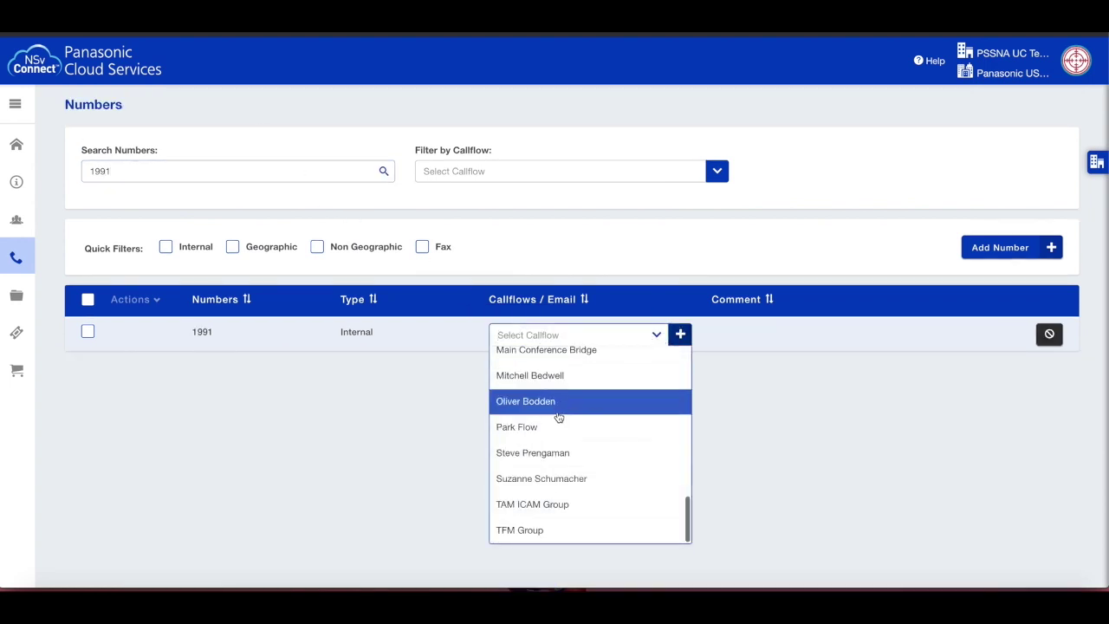
pyautogui.click(554, 426)
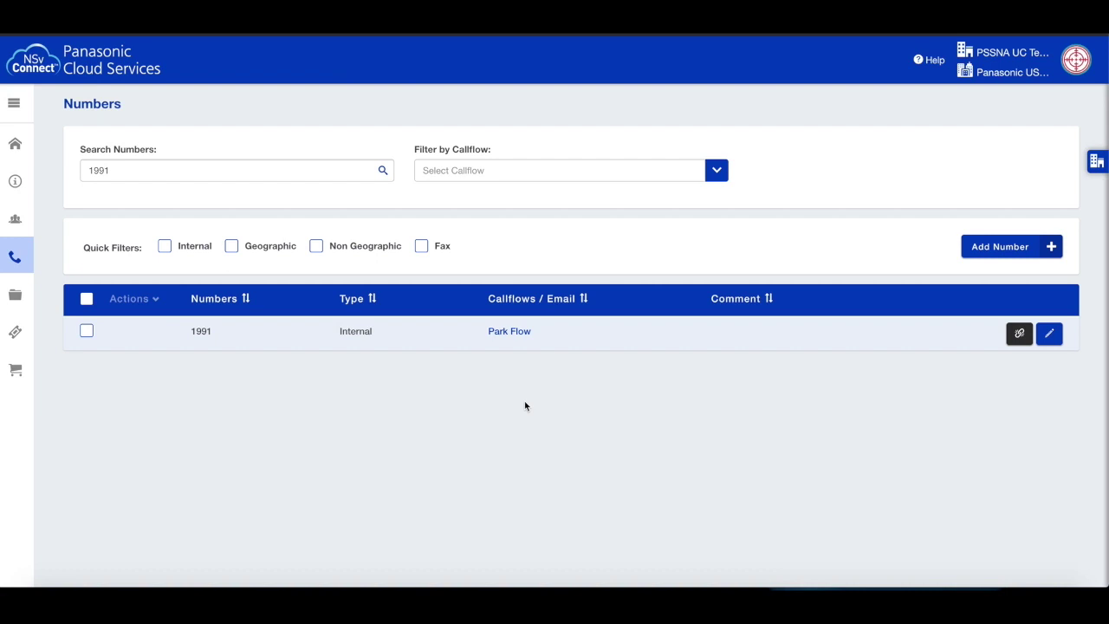
# Step: In Custom Music On Hold, add Conference_Call_Instruction and tick Parks for holdmusic2
pyautogui.click(15, 182)
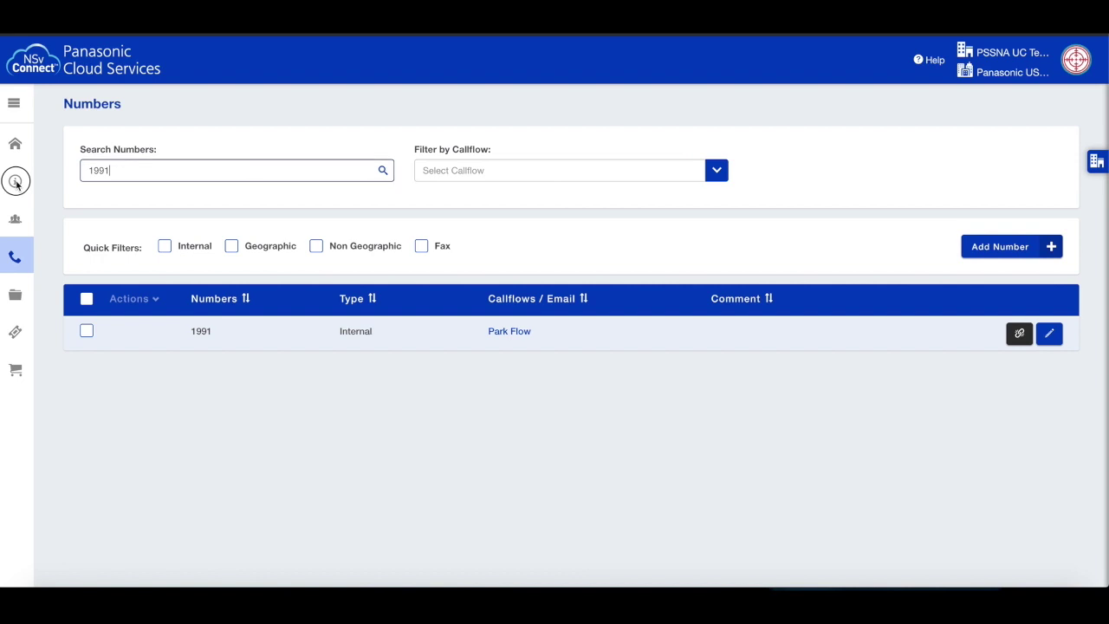
pyautogui.click(16, 181)
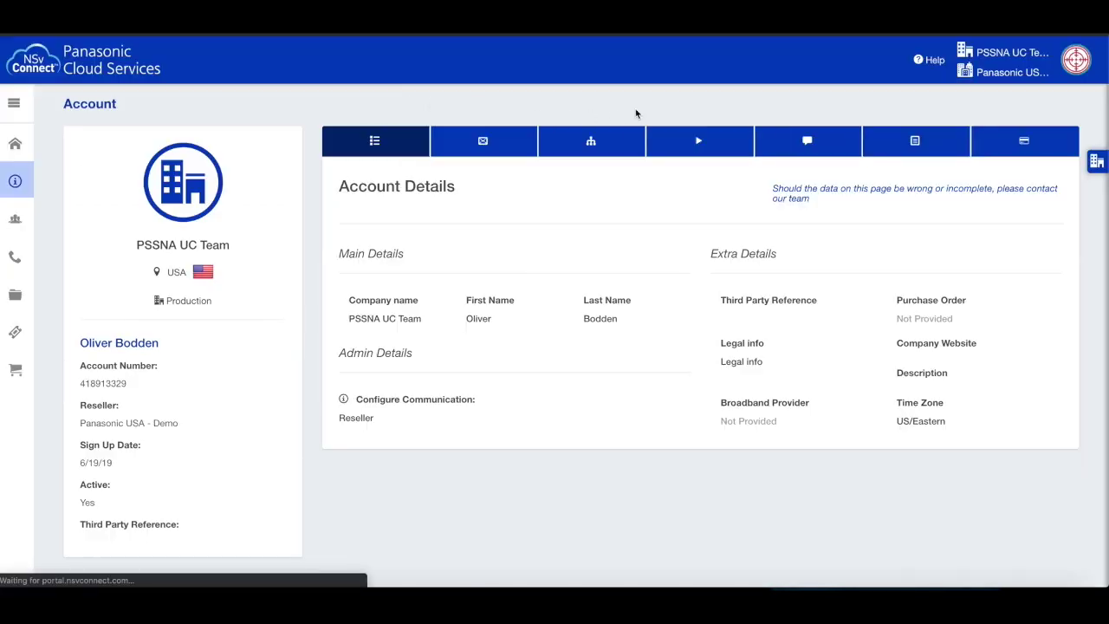
pyautogui.click(705, 146)
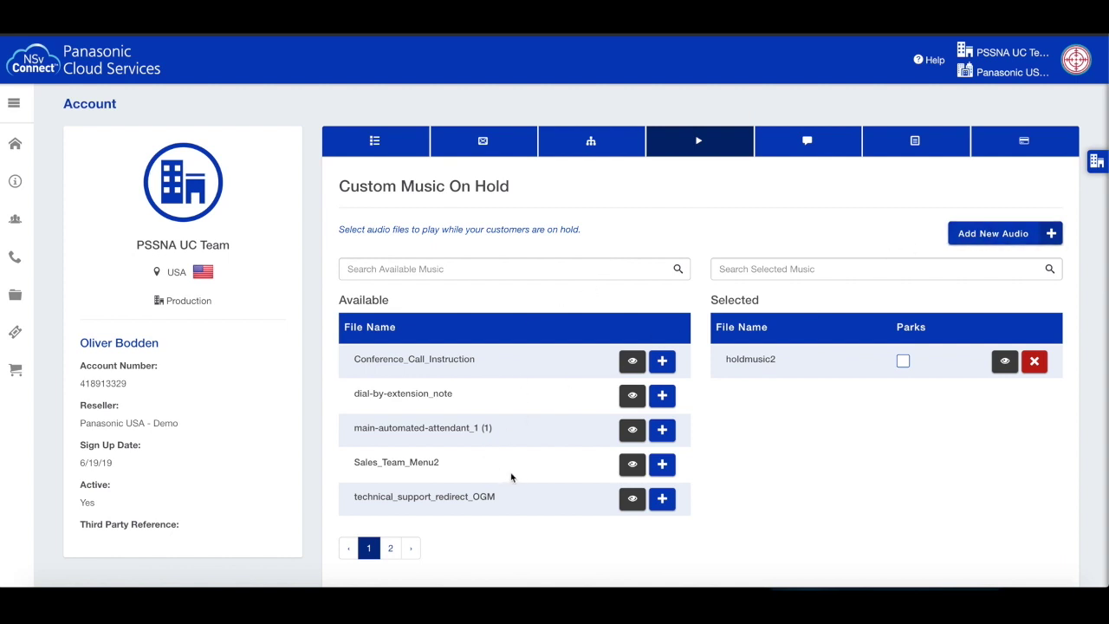
pyautogui.click(662, 362)
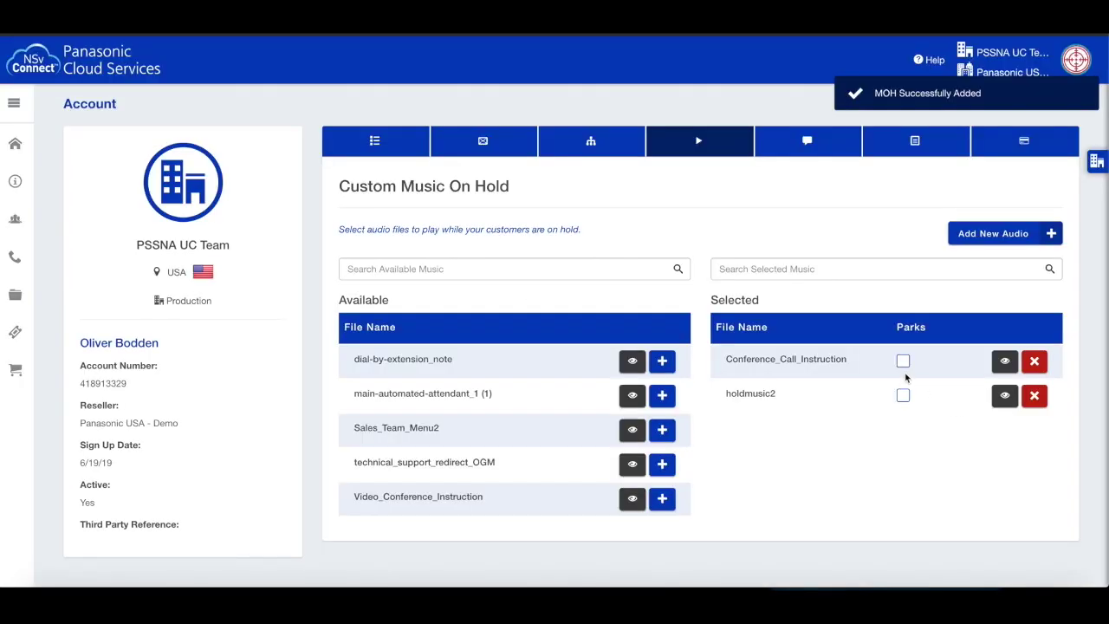
pyautogui.click(902, 395)
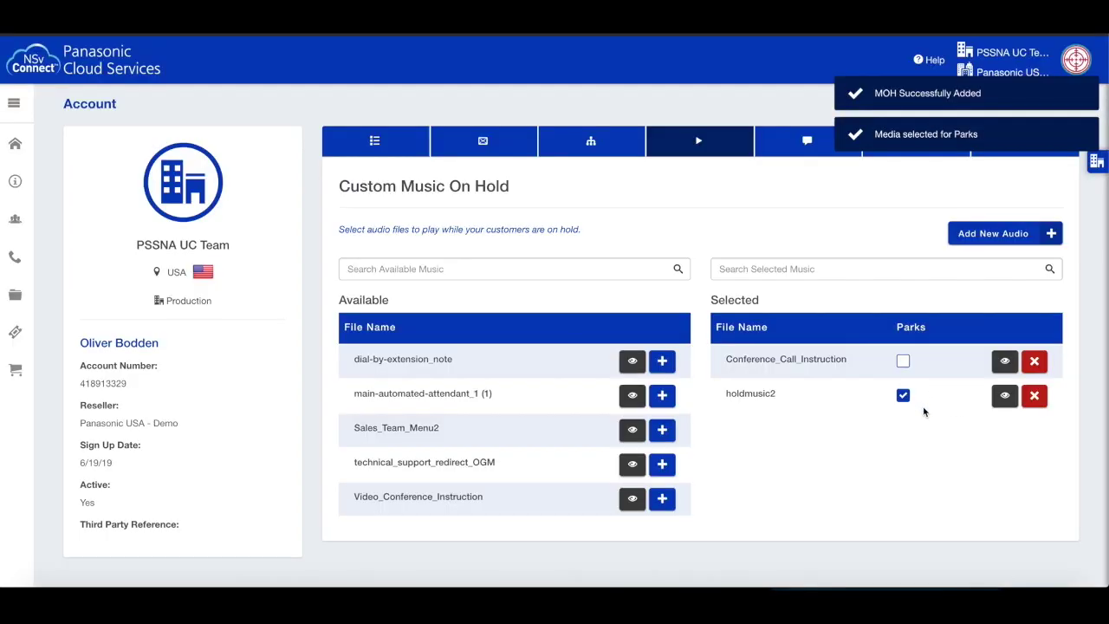